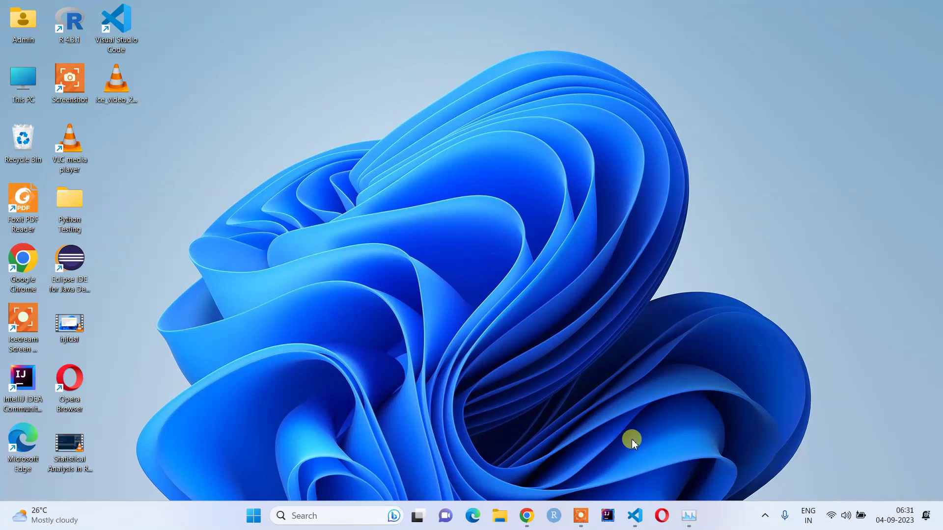
Bring the Chrome window with the Ideogram ink-portrait generations to the front
left_click(524, 521)
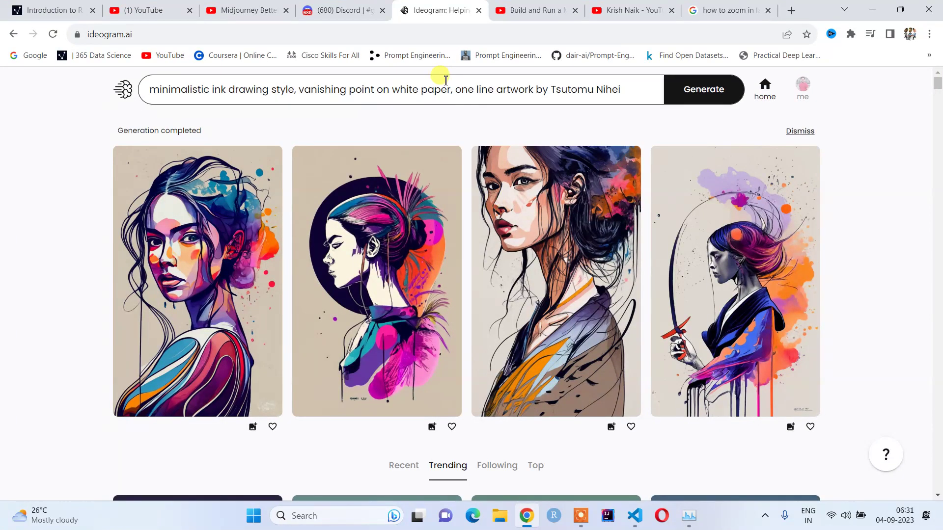
Load ideogram.ai in a new Chrome tab by typing 'ide' in the address bar
left_click(791, 10)
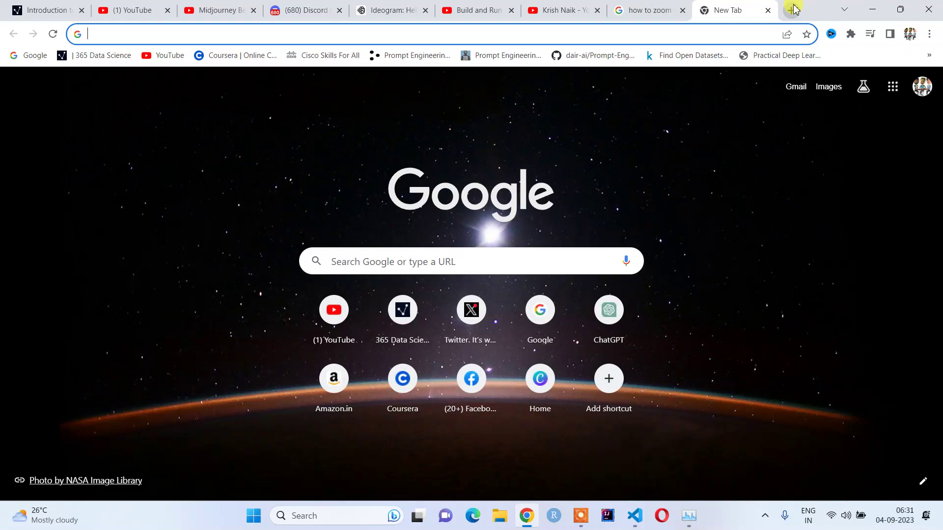
type("ide")
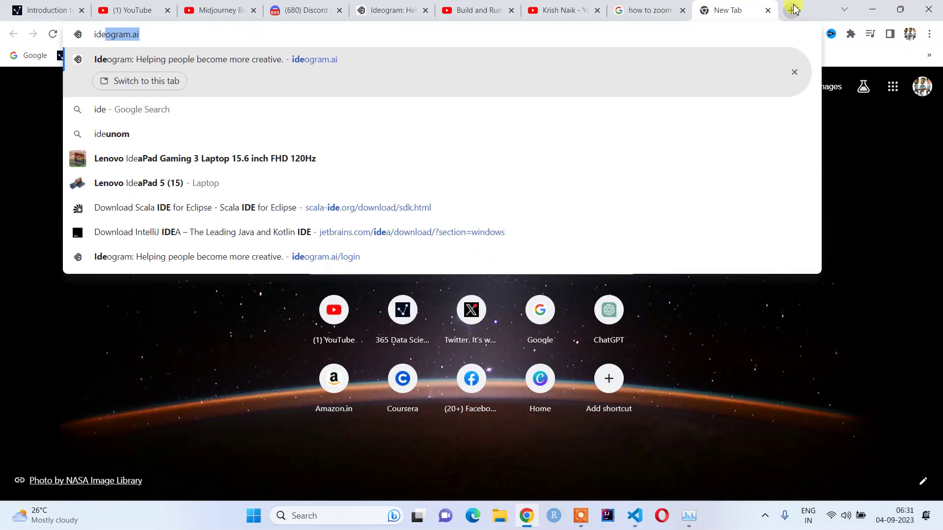
key("Return")
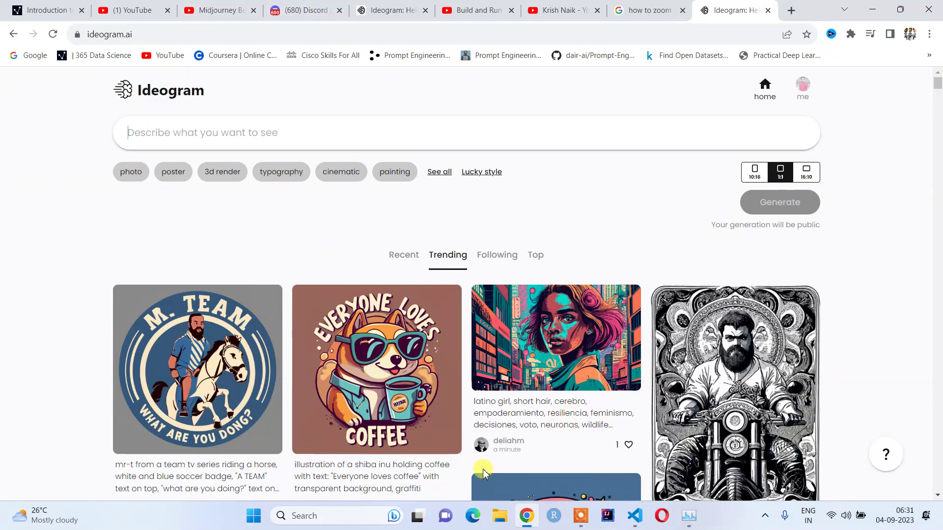
Expand all style options, zoom the page in twice, and open the trending latino girl image
left_click(440, 173)
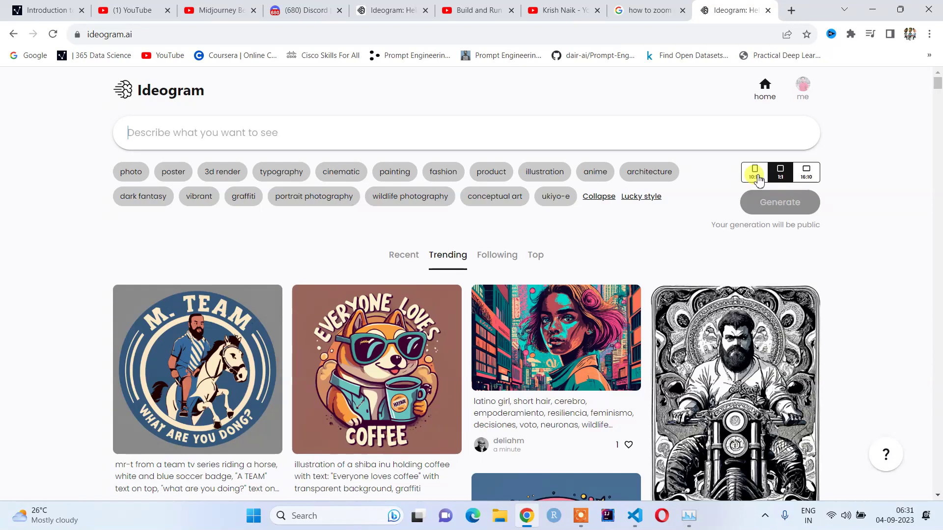
key("ctrl+plus")
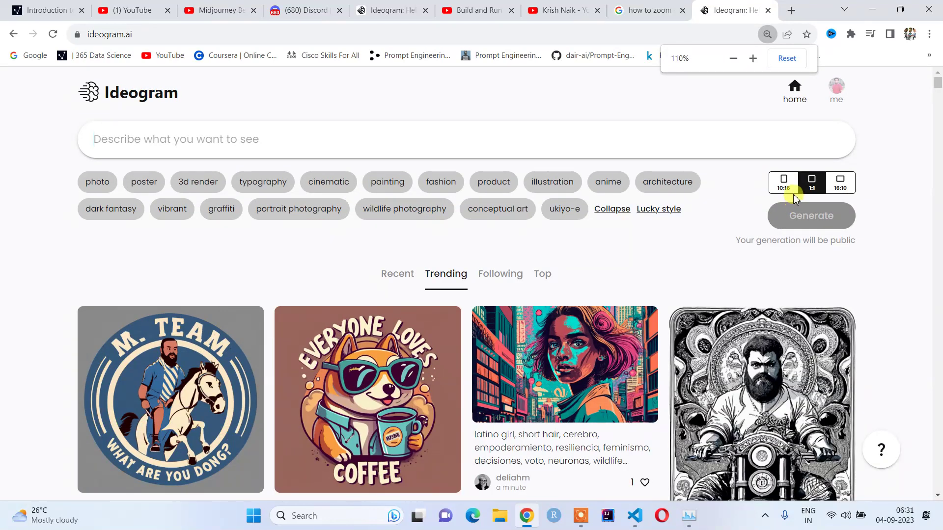
key("ctrl+plus")
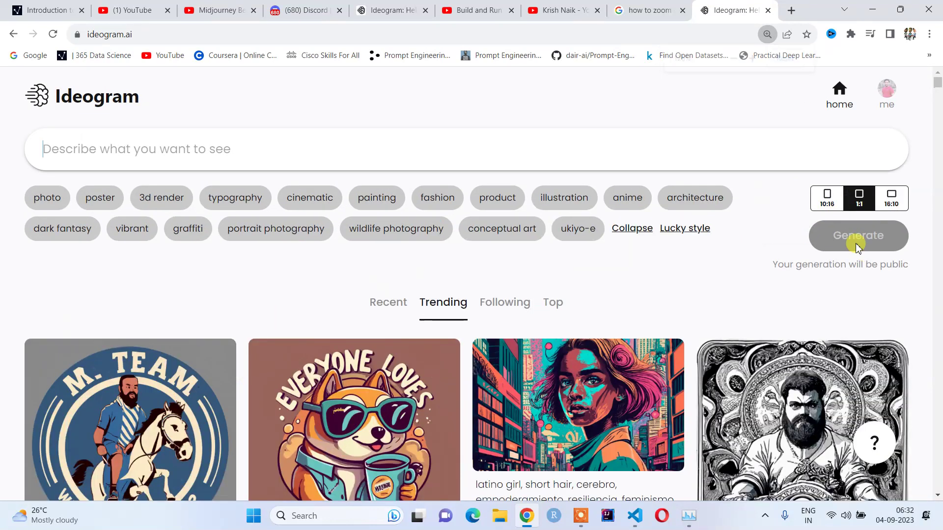
scroll(703, 317, "down", 2)
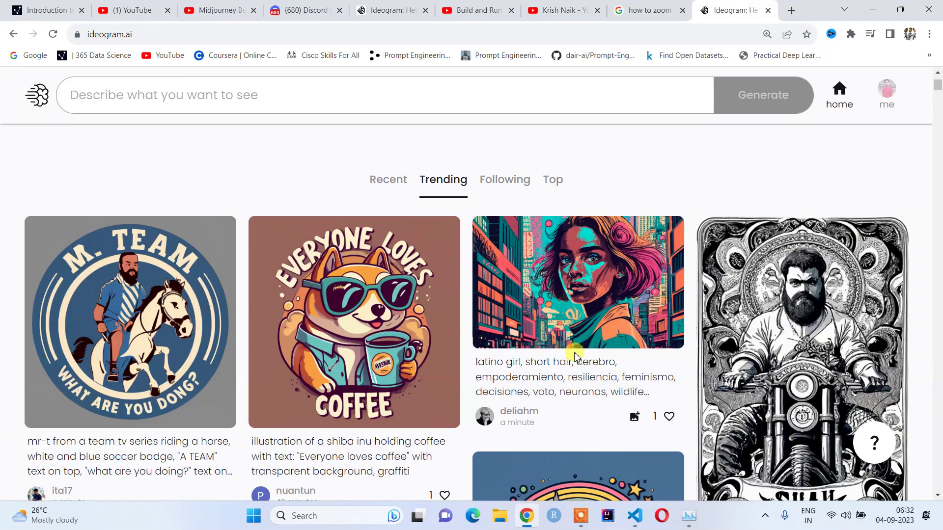
left_click(555, 296)
Copy the latino girl image's full prompt and paste it into the home-page prompt box
left_click_drag(816, 236, 544, 163)
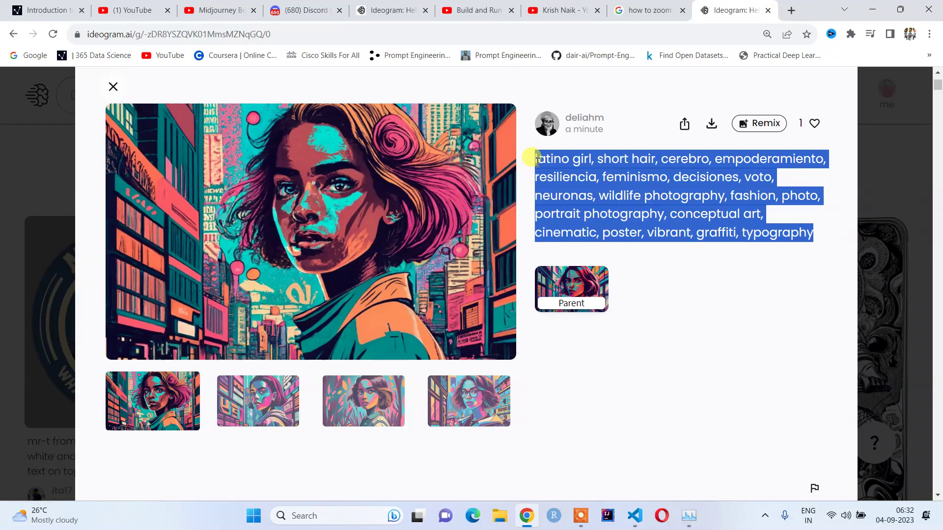
left_click(113, 86)
type("latino girl, short hair, cerebro, empoderamiento, resiliencia, feminismo, decisiones, voto, neuronas, wildlife photography, fashion, photo, portrait photography, conceptual art, cinematic, poster, vibrant, graffiti, typography")
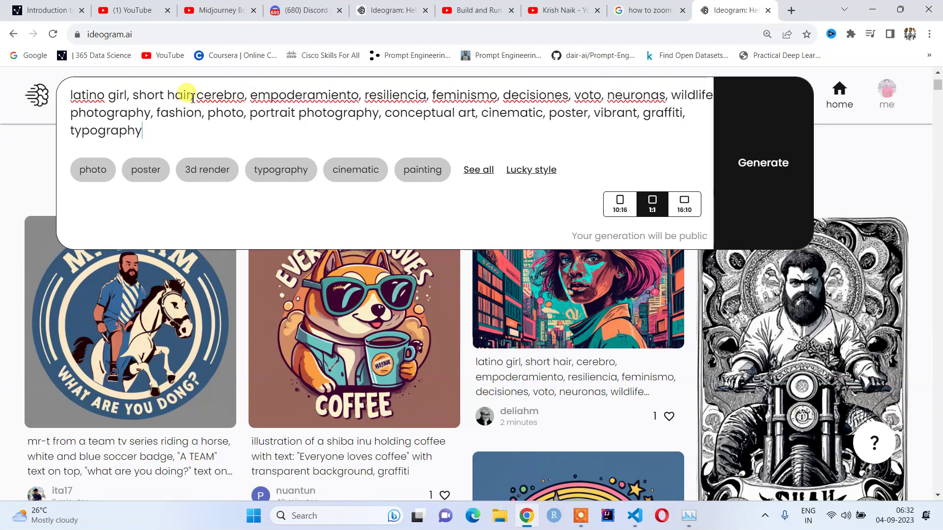
Add 'curly face,' after 'short hair,', pick 10:16 ratio and cinematic style, then generate
left_click(195, 96)
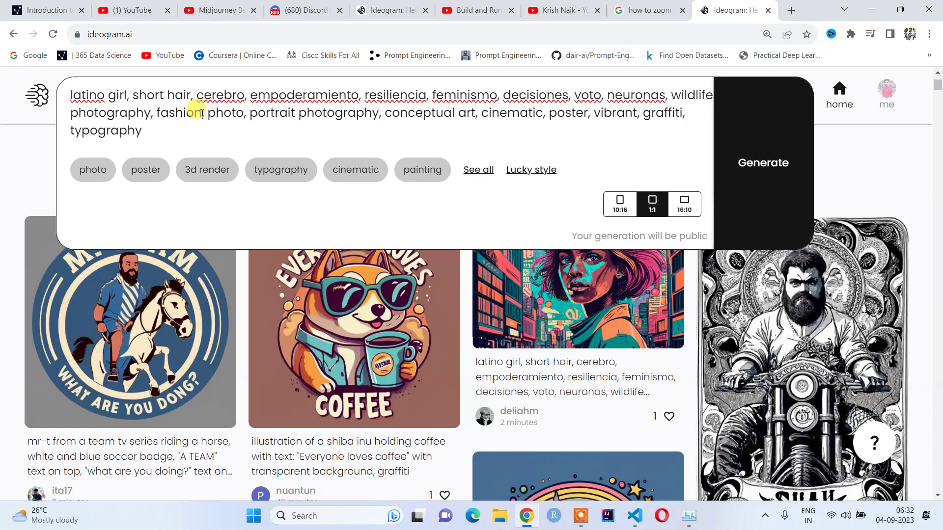
type("curly")
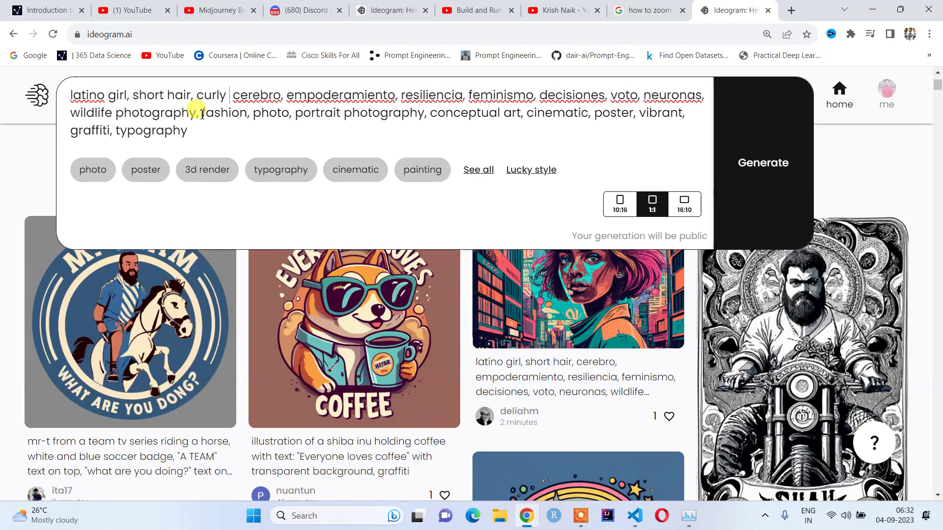
type(" face,")
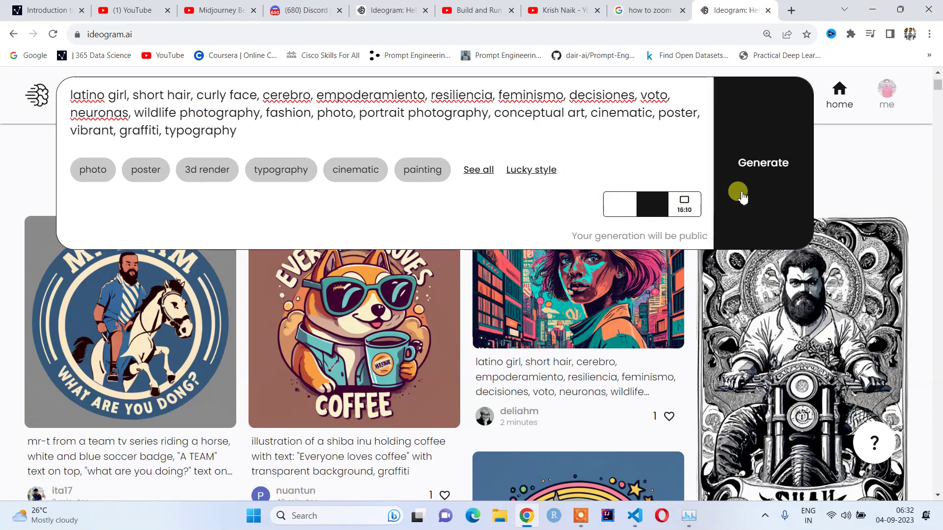
left_click(619, 207)
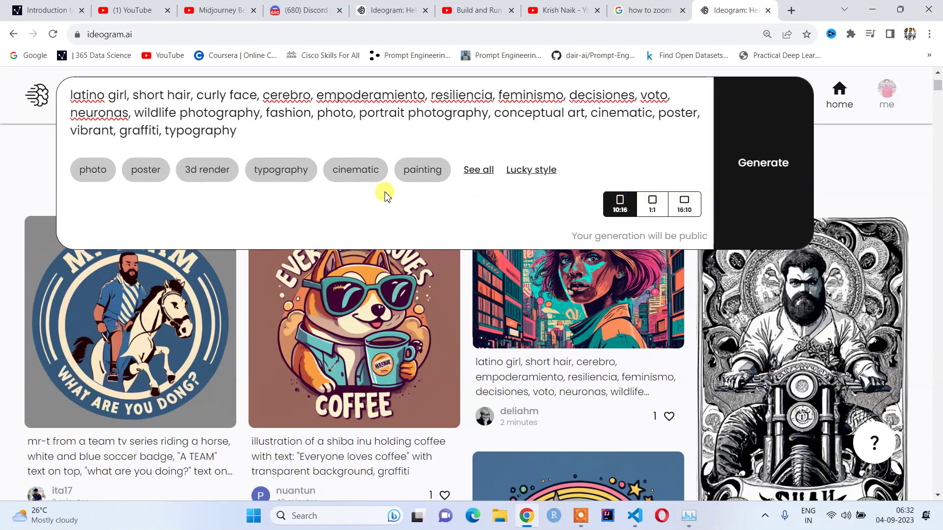
left_click(370, 173)
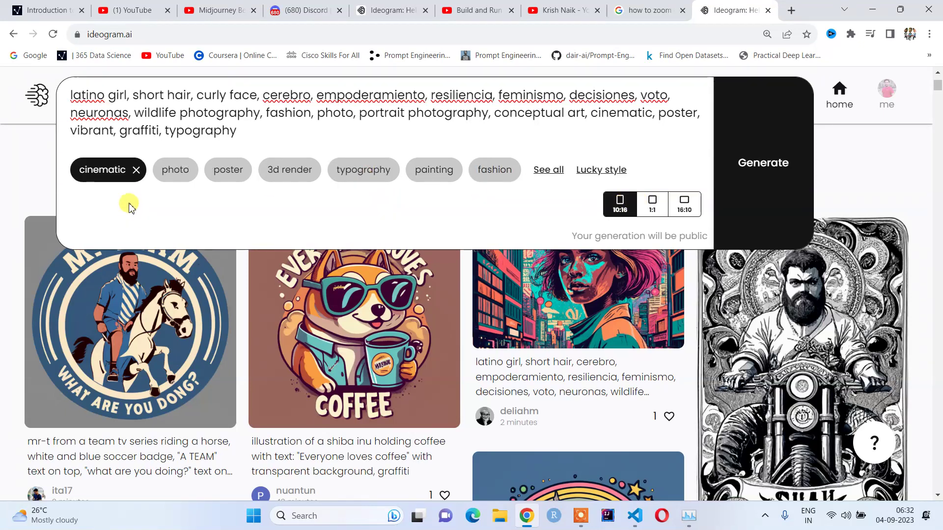
left_click(760, 162)
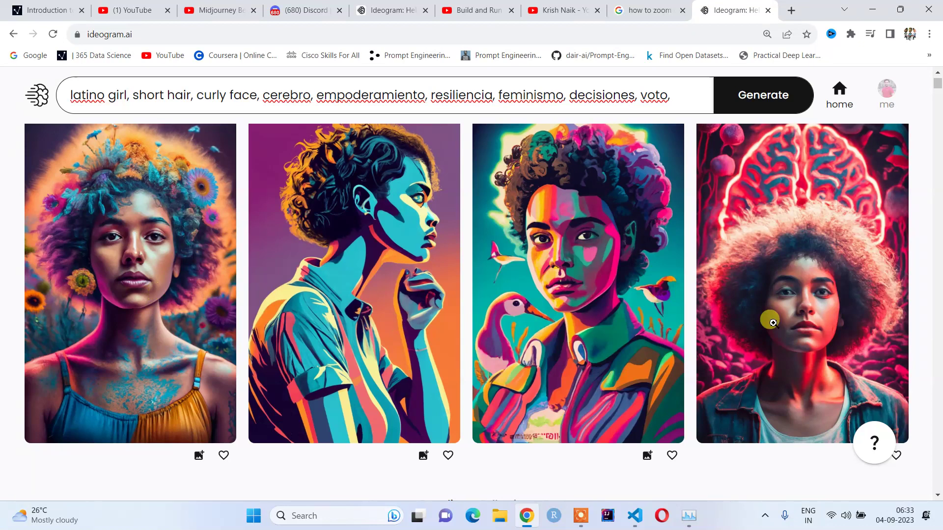
Open the flower-crowned curly-haired portrait from the finished generation in its detail view
left_click(170, 226)
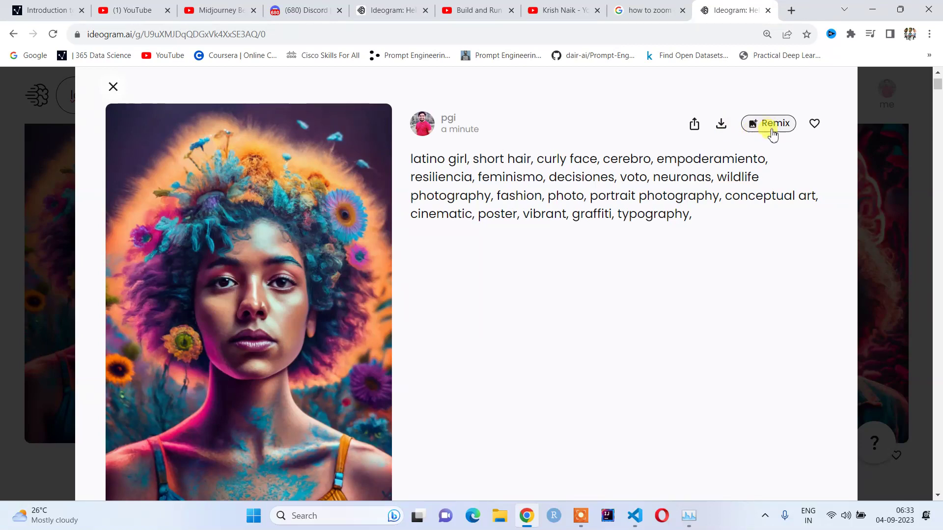
Download the flower-crowned portrait as ideogram.jpeg and check Chrome's recent downloads list
left_click(774, 125)
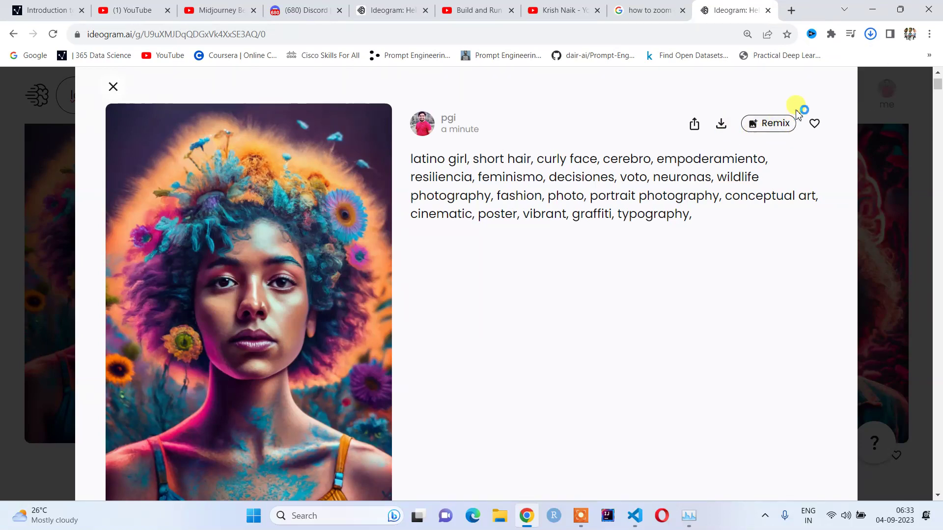
left_click(870, 34)
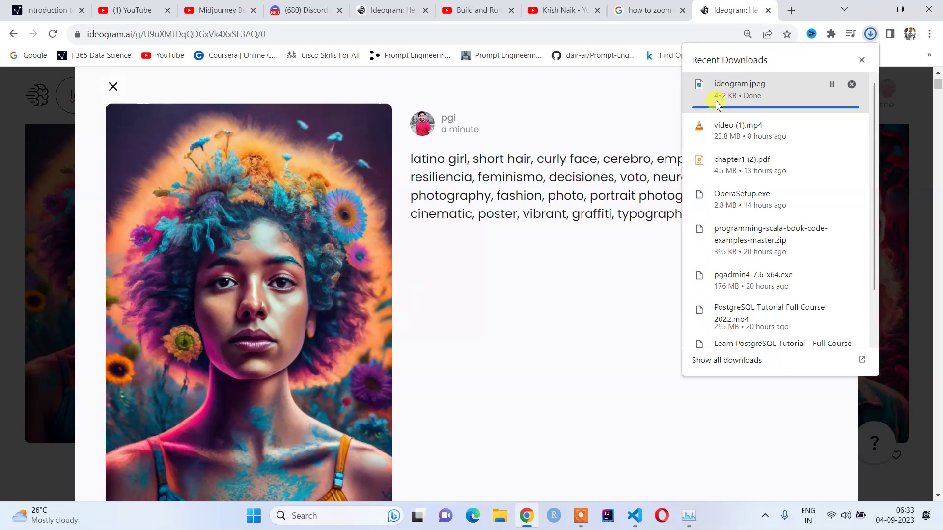
left_click(501, 267)
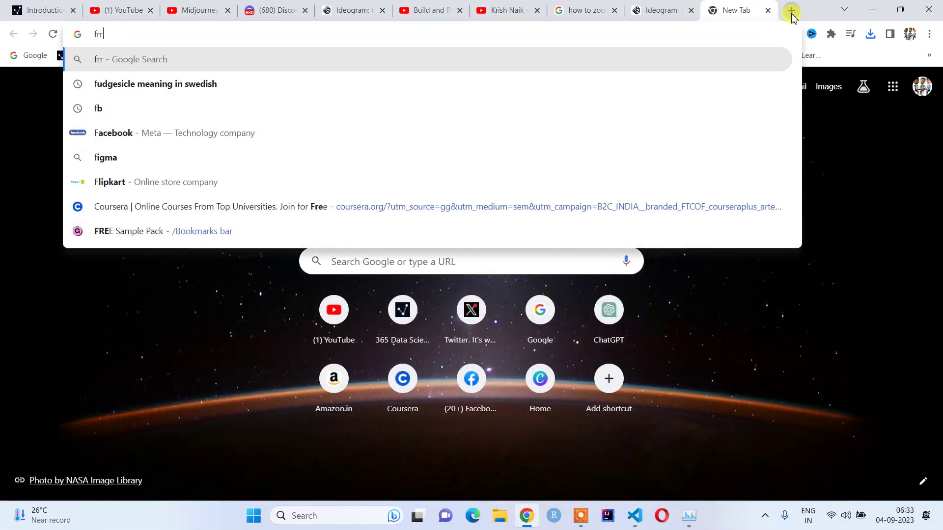
Search Google for 'free image upscaler' using the autocomplete suggestion to reach Pixelcut
type("e image")
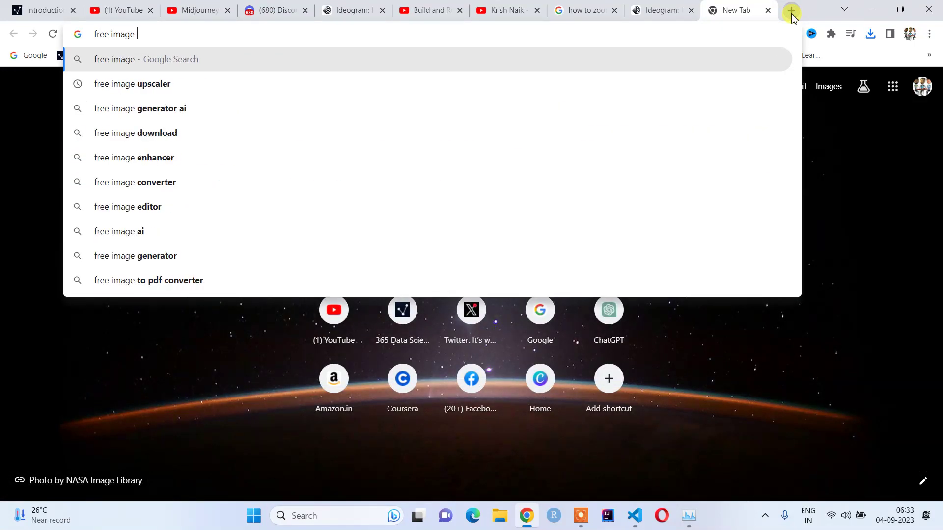
key("Down")
key("shift+Return")
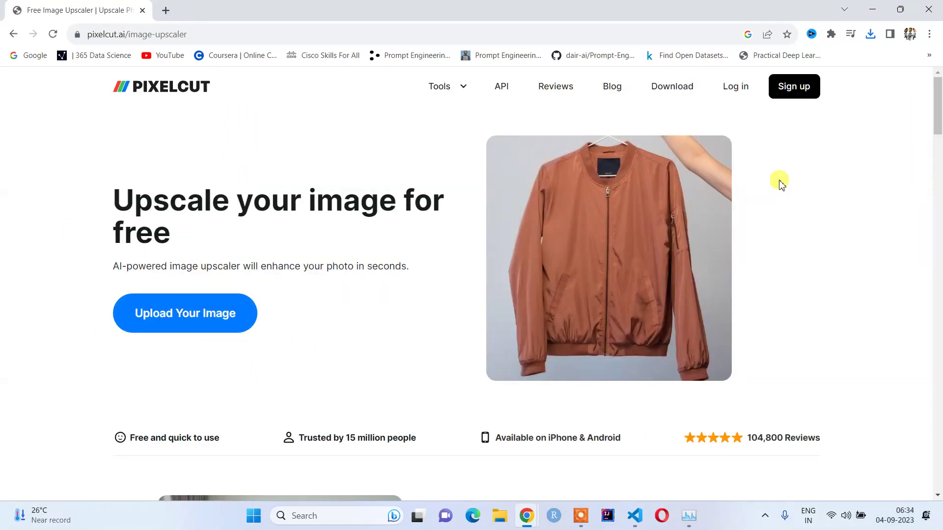
Check recent downloads, then switch back to the 'Upscaler - Pixelcut' Chrome window
left_click(871, 35)
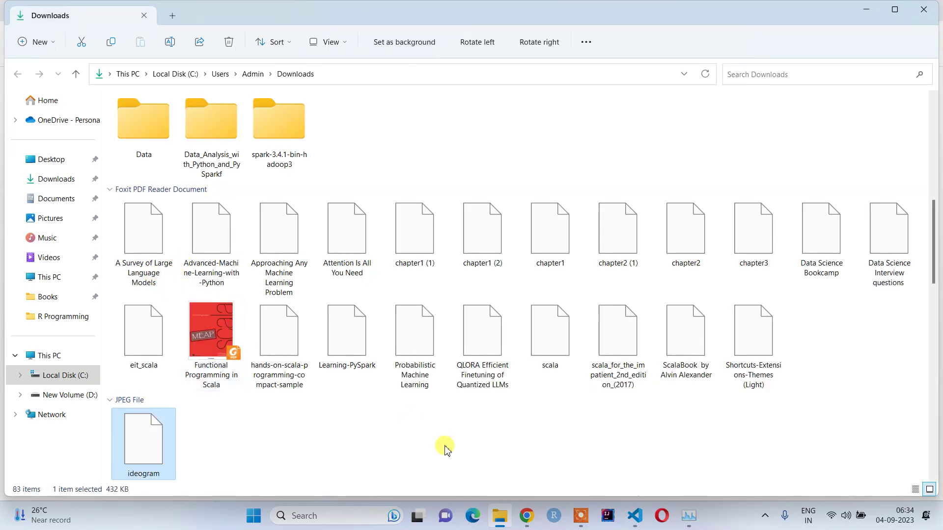
mouse_move(523, 525)
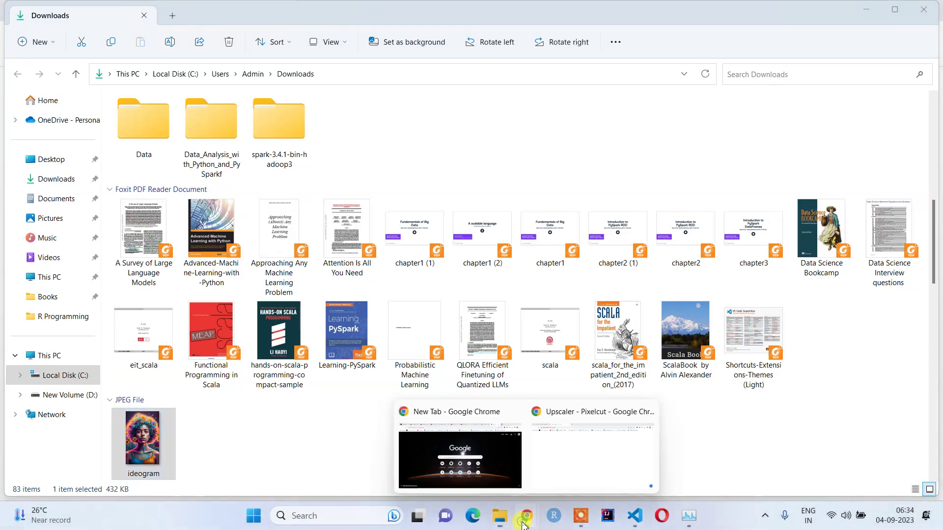
left_click(572, 459)
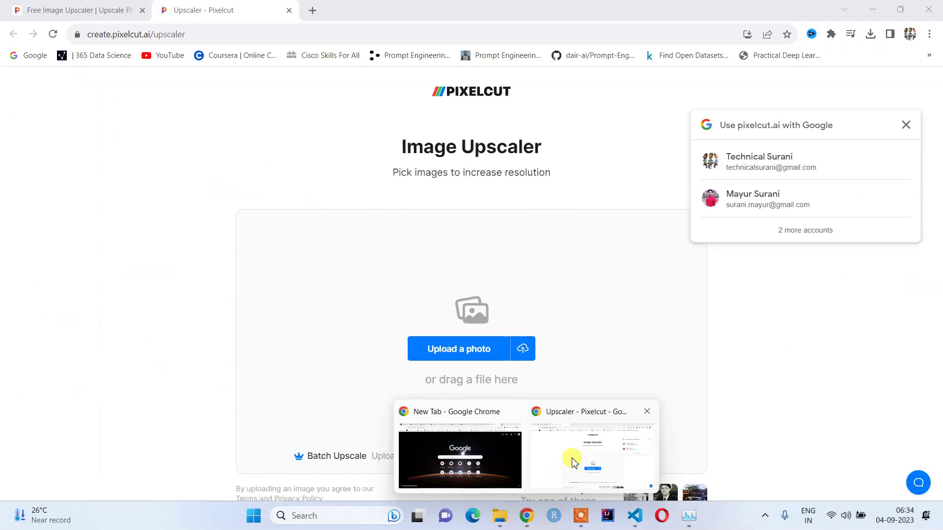
Upload the ideogram portrait from the Downloads folder to Pixelcut's upscaler
left_click(448, 351)
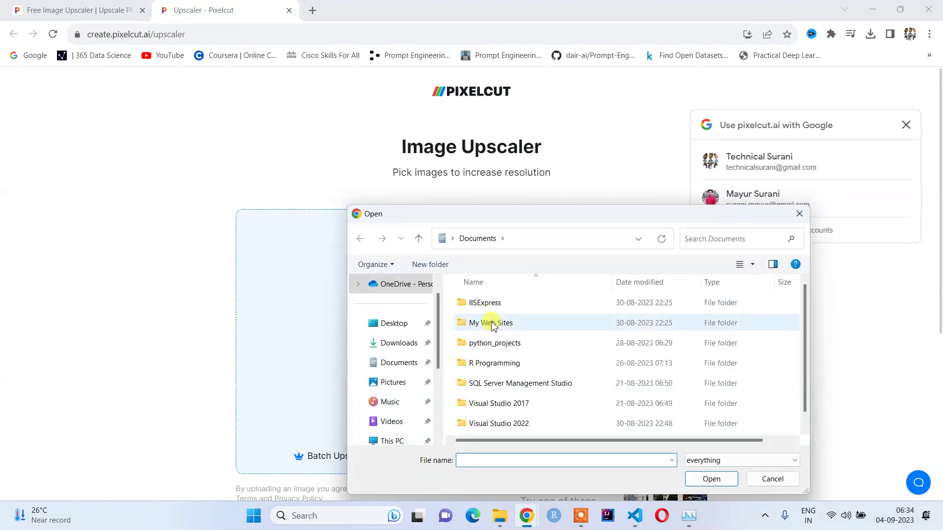
scroll(490, 321, "down", 1)
left_click(398, 343)
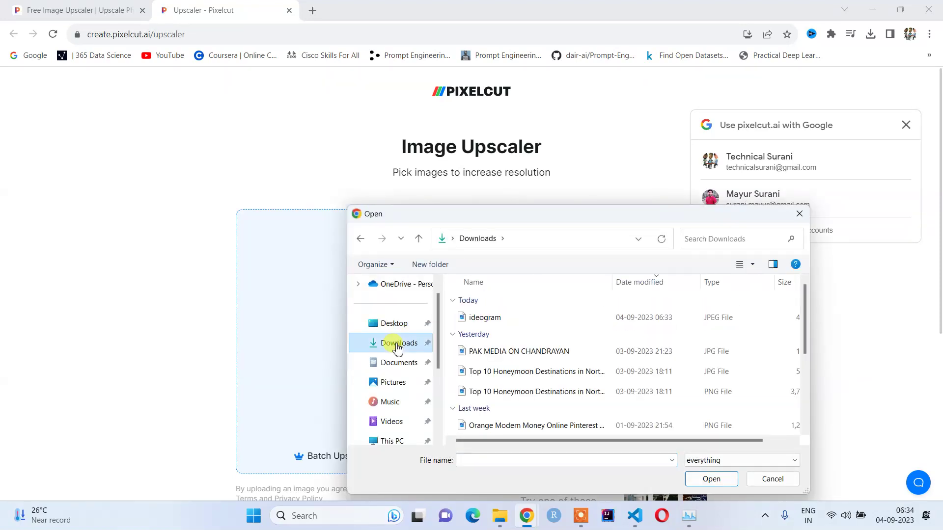
left_click(495, 318)
double_click(494, 318)
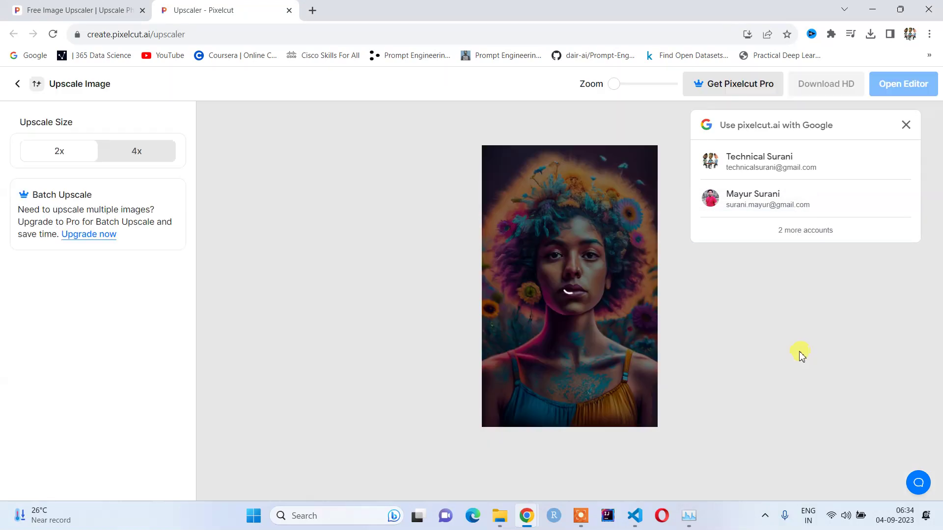
Dismiss the Google sign-in popup, download the HD upscale, and show it in its folder
left_click(906, 126)
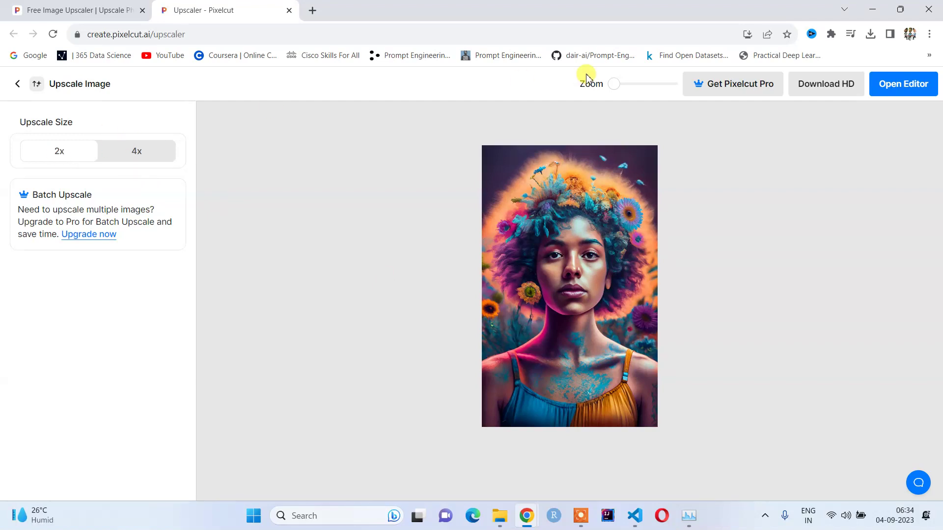
left_click(822, 92)
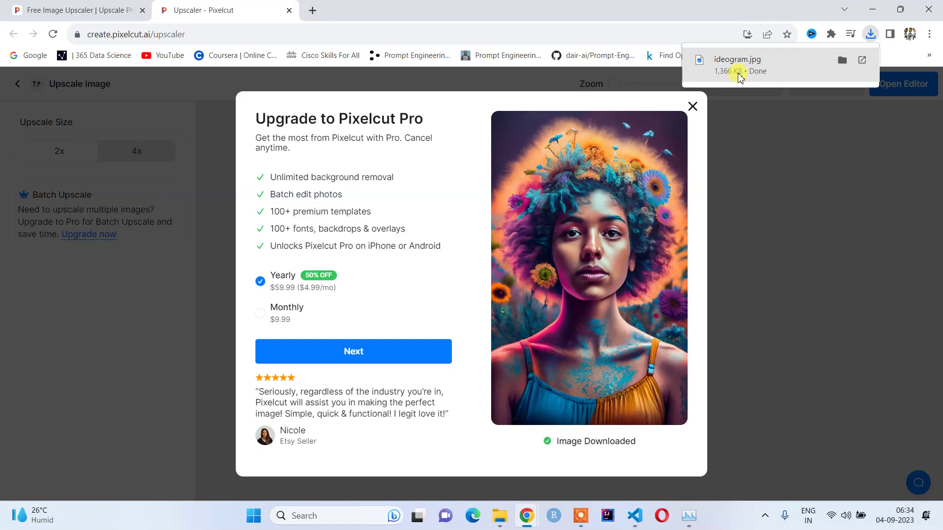
left_click(843, 60)
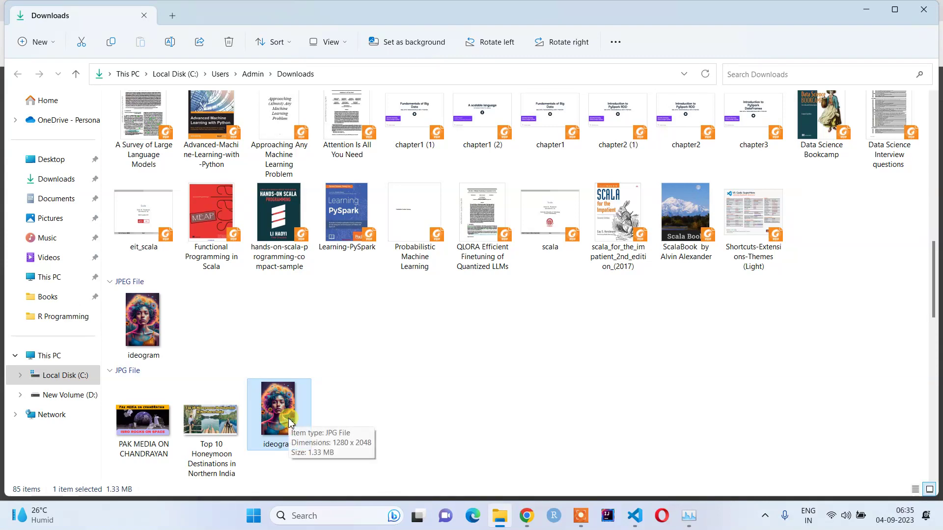
Check the smaller JPEG ideogram file's size in Downloads, then return to Ideogram's portrait page in Chrome
left_click(160, 320)
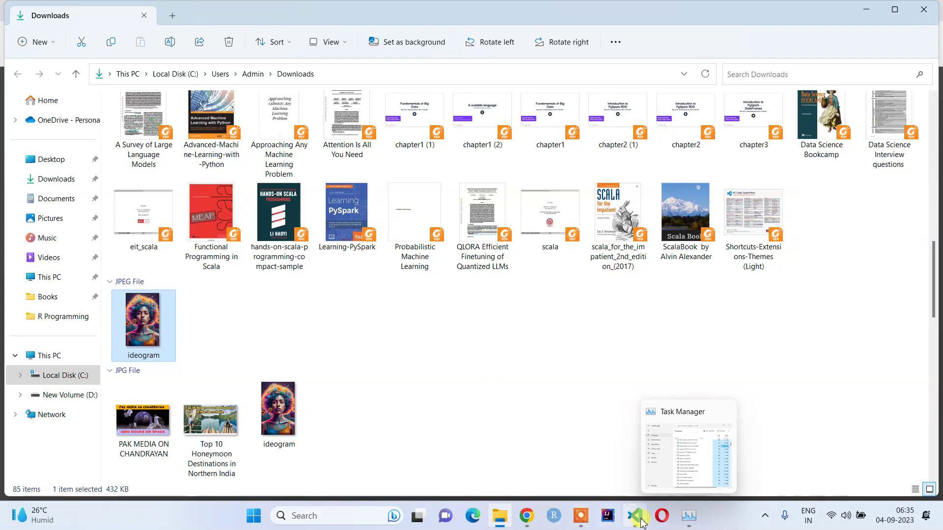
mouse_move(526, 515)
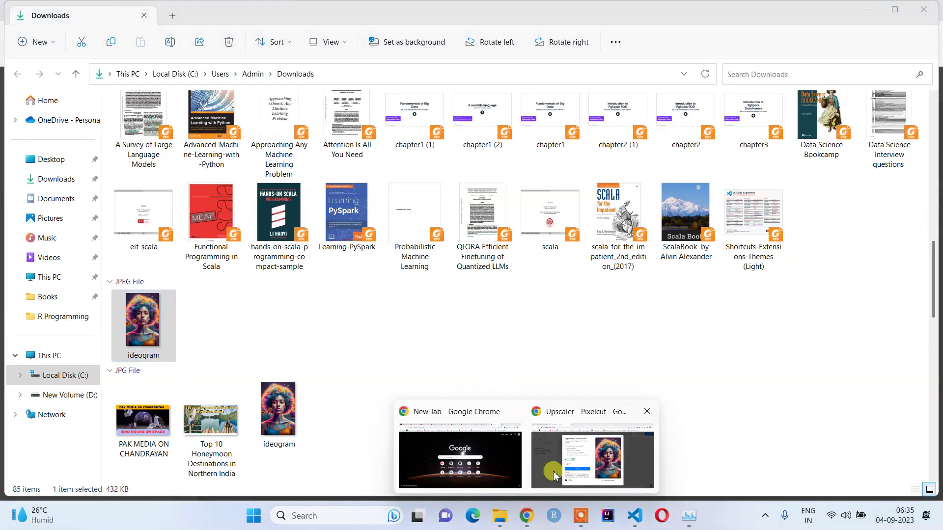
left_click(553, 470)
left_click(692, 106)
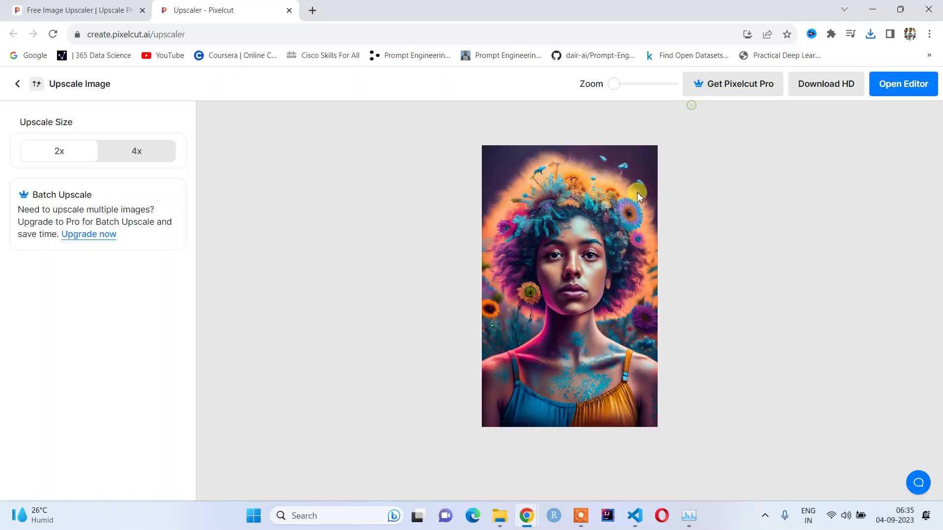
left_click(903, 7)
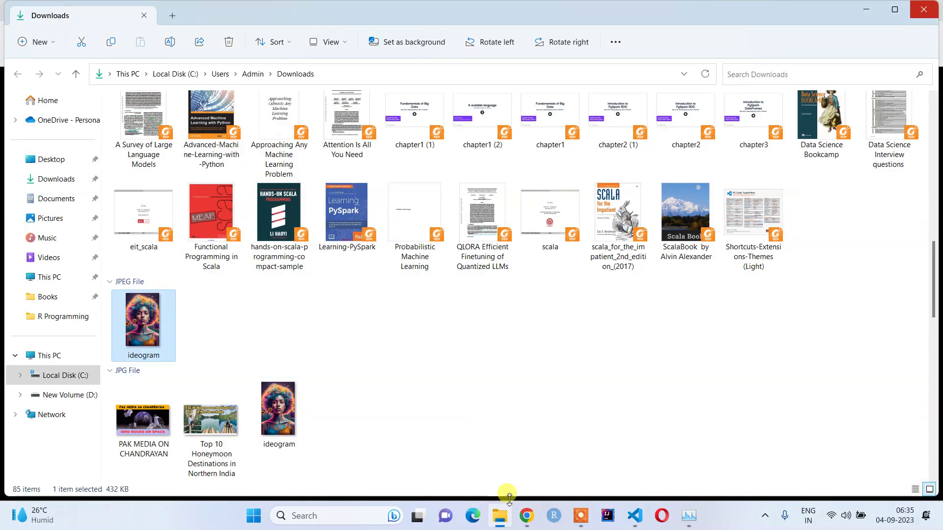
left_click(526, 515)
left_click(680, 7)
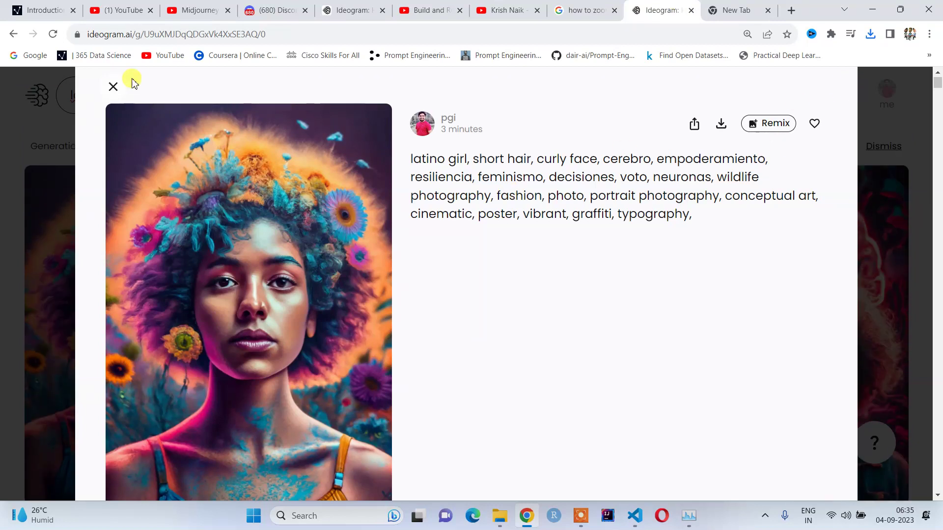
Close the portrait details and clear the old prompt from the prompt box
left_click(114, 87)
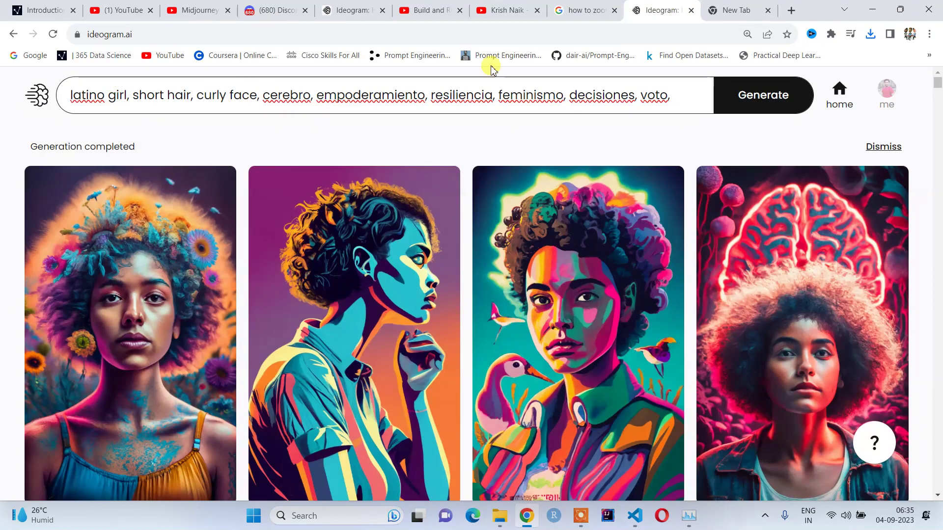
left_click(653, 102)
key("ctrl+a")
key("BackSpace")
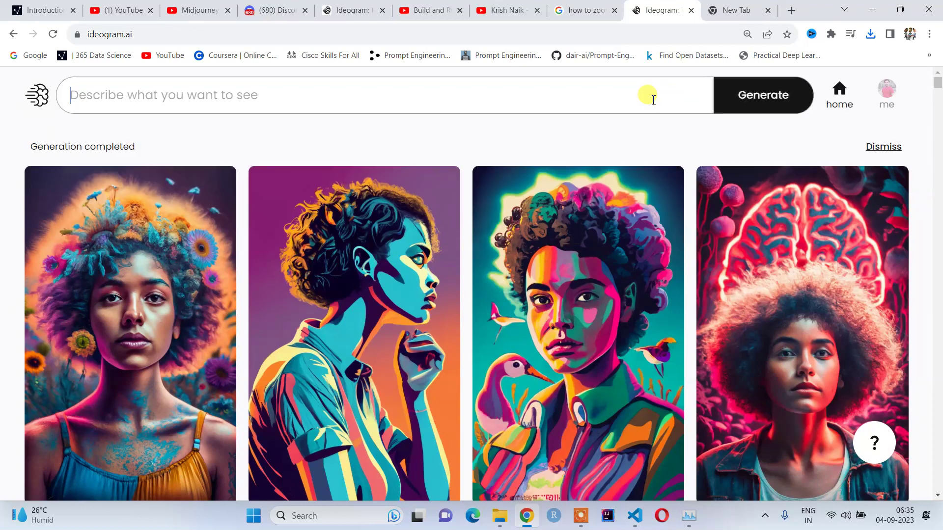
Copy the community SUKI movie poster's prompt and paste it into the empty prompt box
scroll(200, 313, "down", 10)
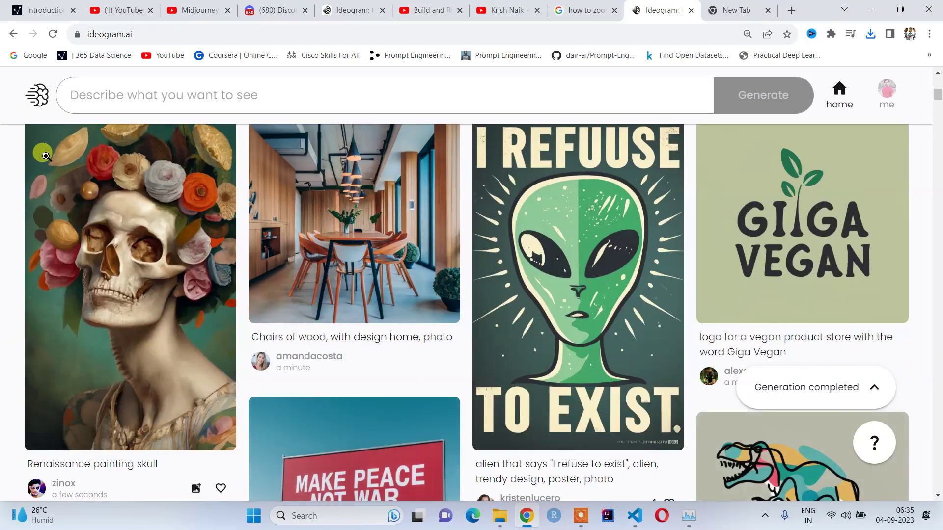
scroll(248, 305, "down", 10)
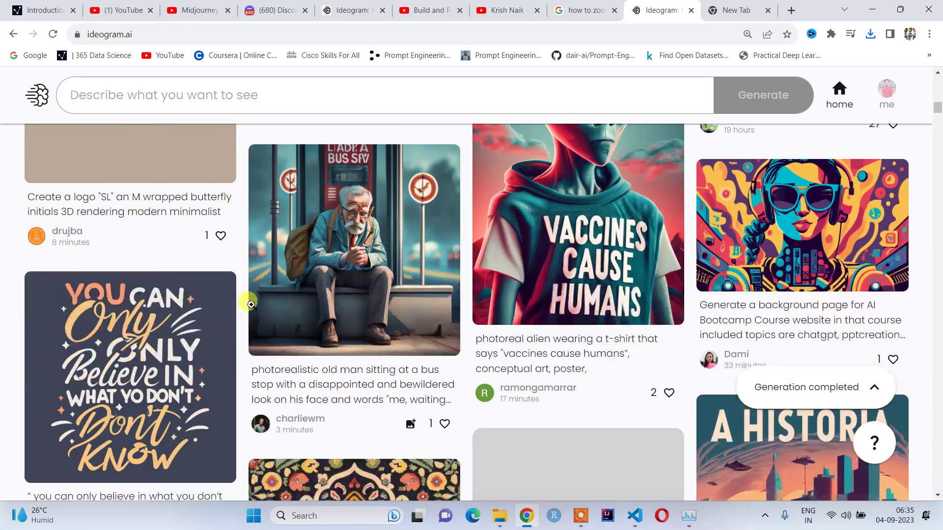
scroll(251, 305, "down", 5)
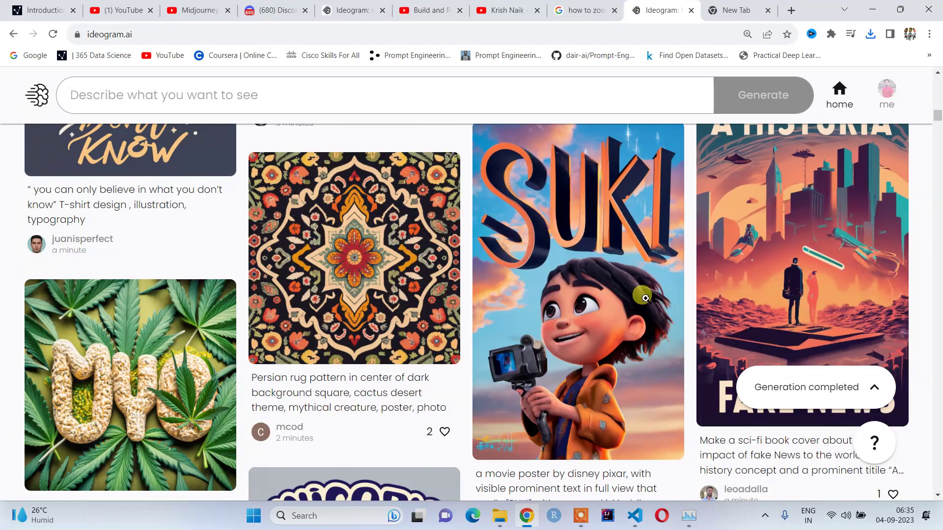
left_click(616, 248)
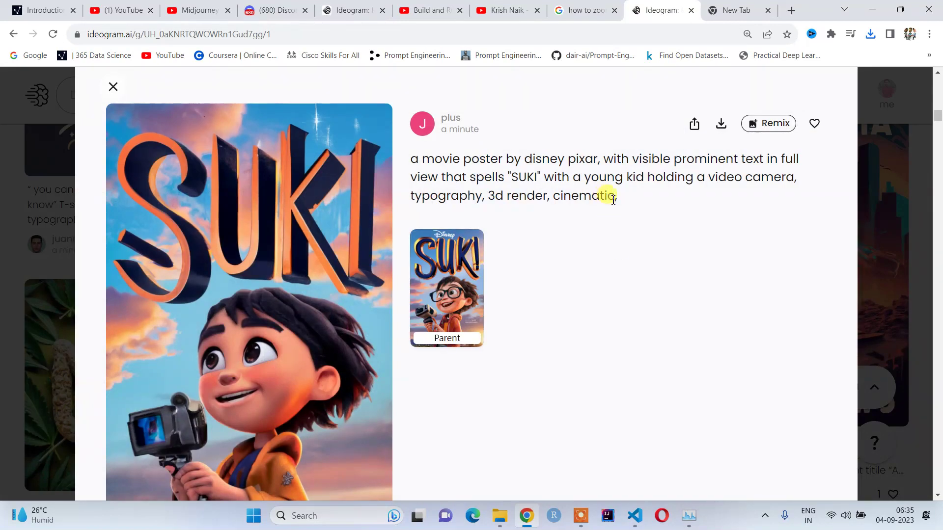
left_click_drag(613, 198, 412, 162)
key("ctrl+c")
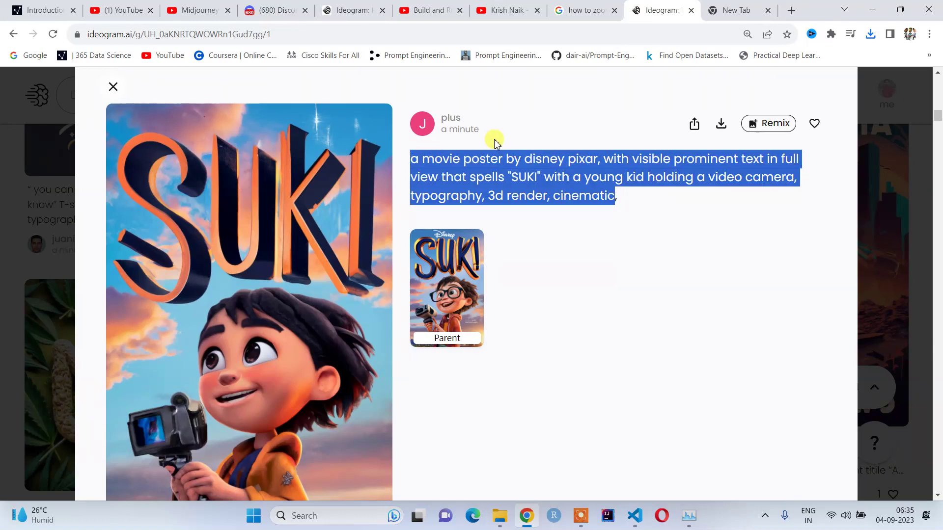
left_click(114, 88)
left_click(257, 86)
key("ctrl+v")
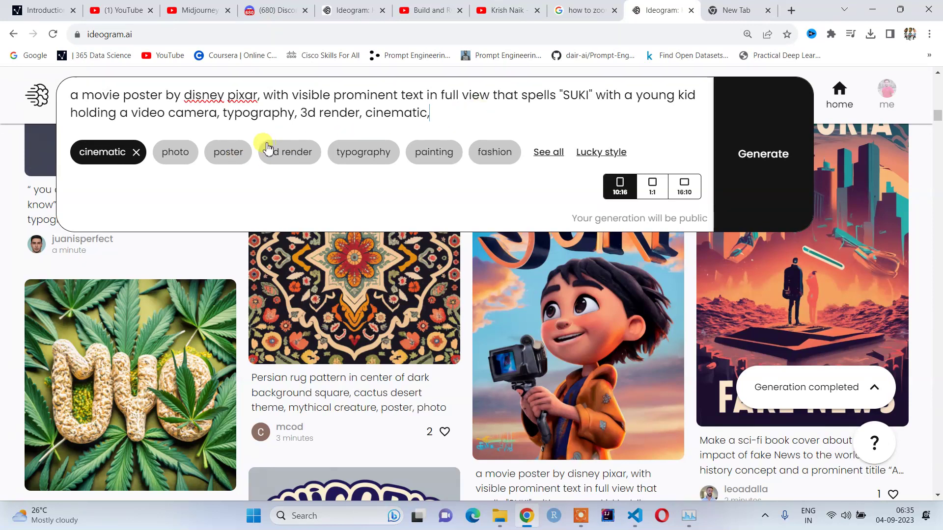
Add the poster, typography and fashion style chips, then generate the SUKI posters
left_click(227, 156)
left_click(384, 153)
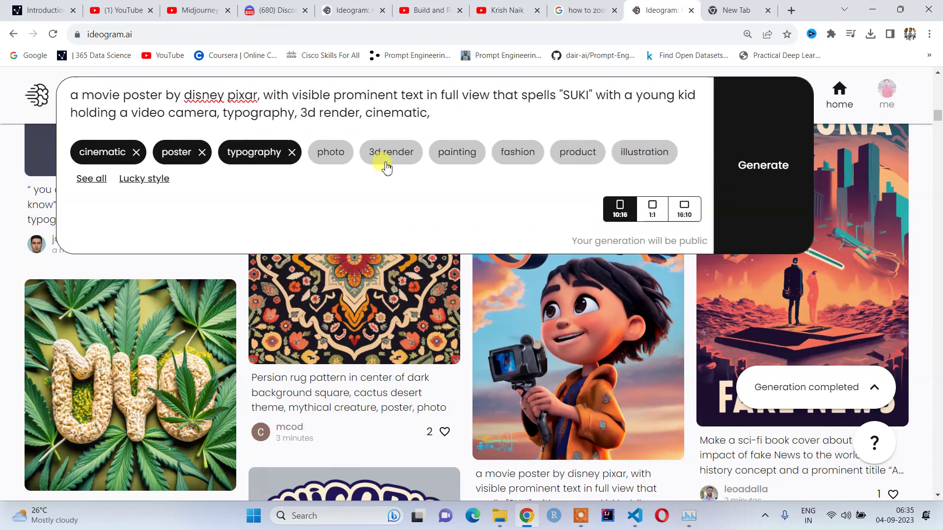
left_click(531, 156)
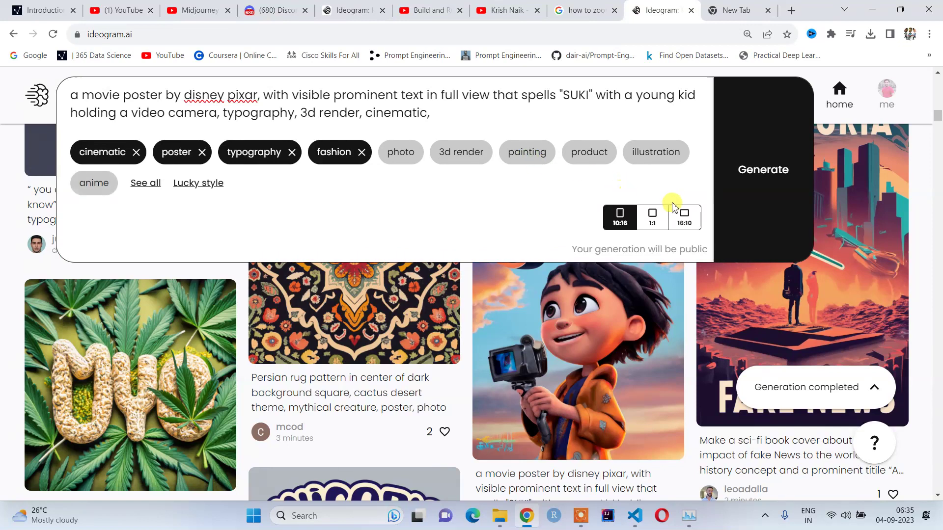
left_click(771, 189)
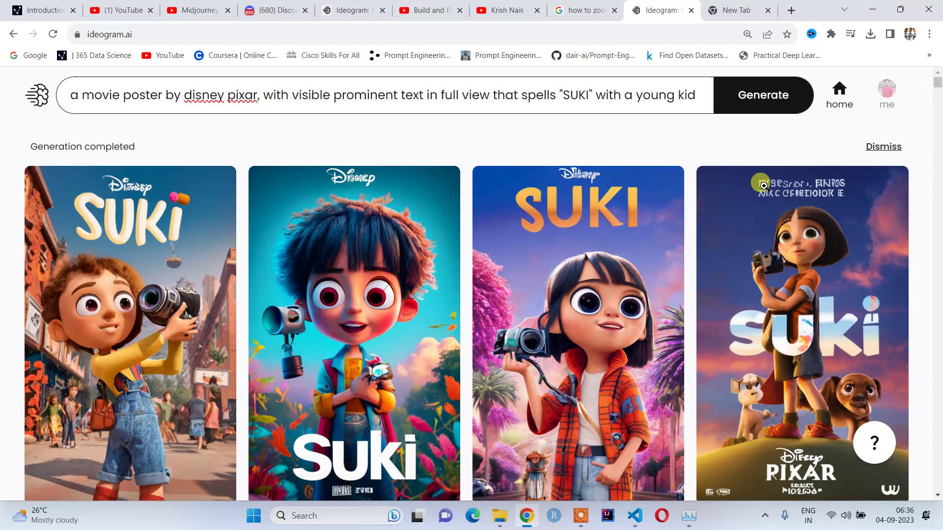
View the first SUKI poster full-size in a new tab, then close its details
left_click(93, 237)
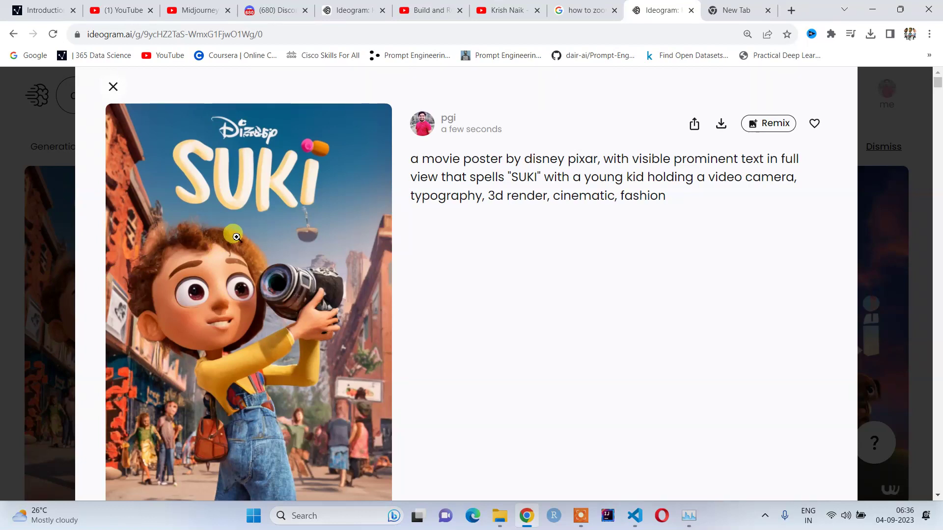
scroll(216, 260, "down", 3)
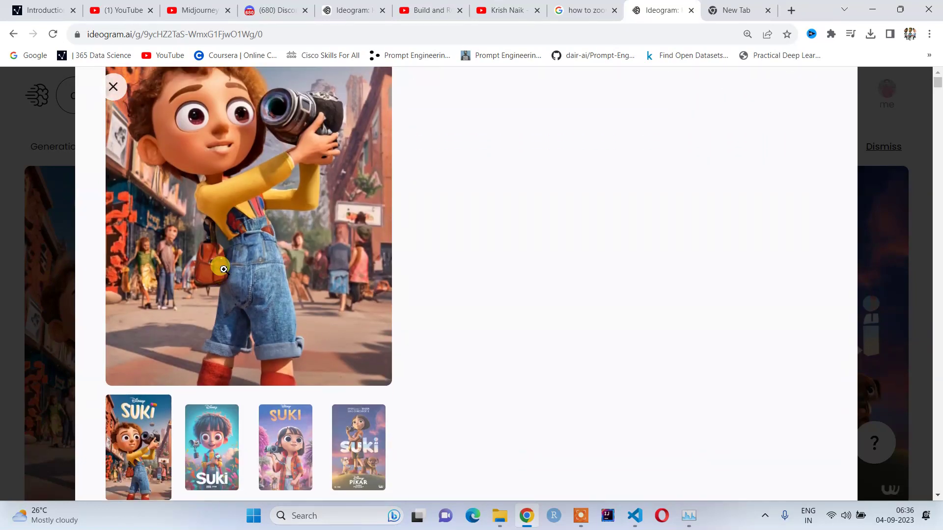
scroll(237, 249, "up", 3)
left_click(236, 248)
scroll(473, 260, "down", 3)
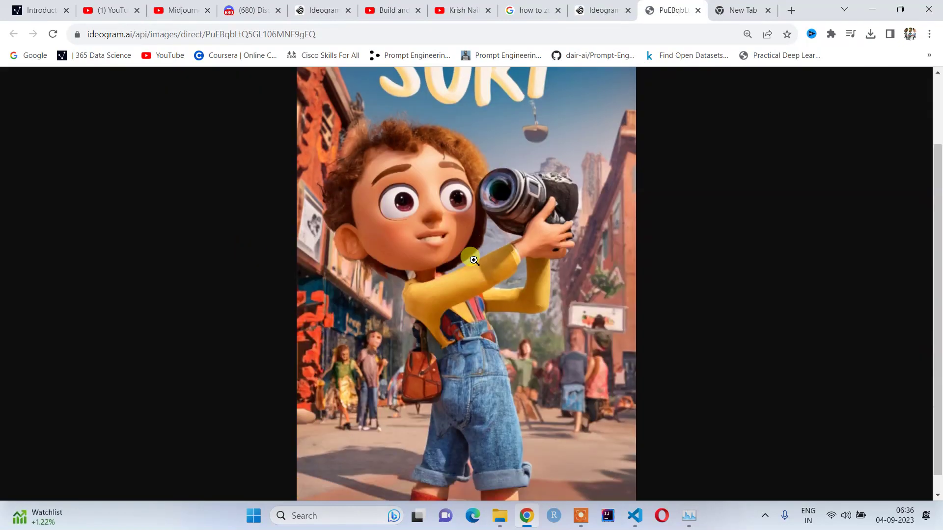
left_click(601, 11)
scroll(760, 142, "down", 2)
scroll(760, 143, "up", 2)
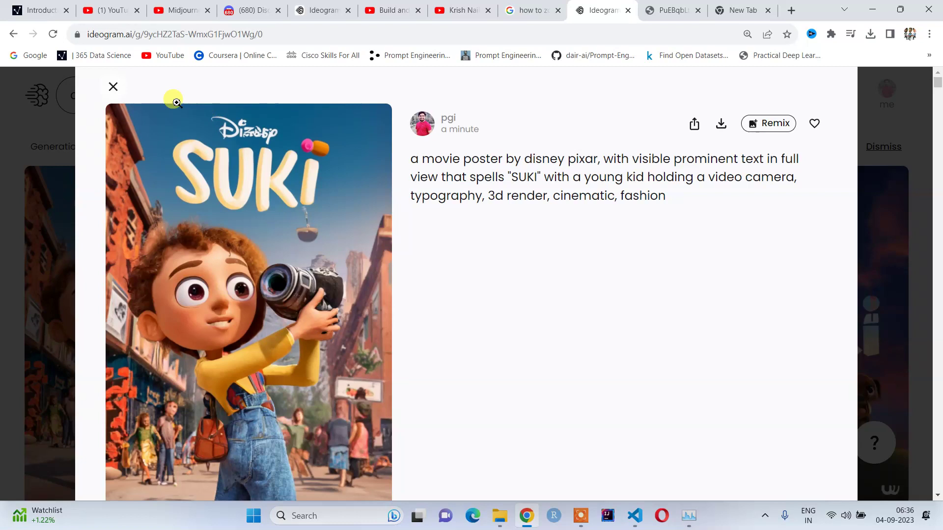
left_click(114, 88)
View the second SUKI poster full-size in a new tab, then close its details
left_click(378, 287)
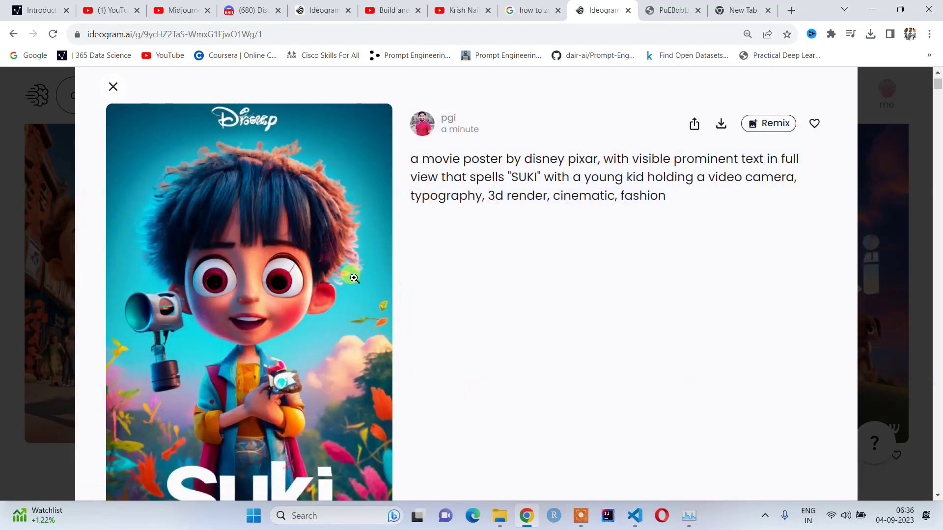
left_click(286, 274)
scroll(522, 320, "down", 2)
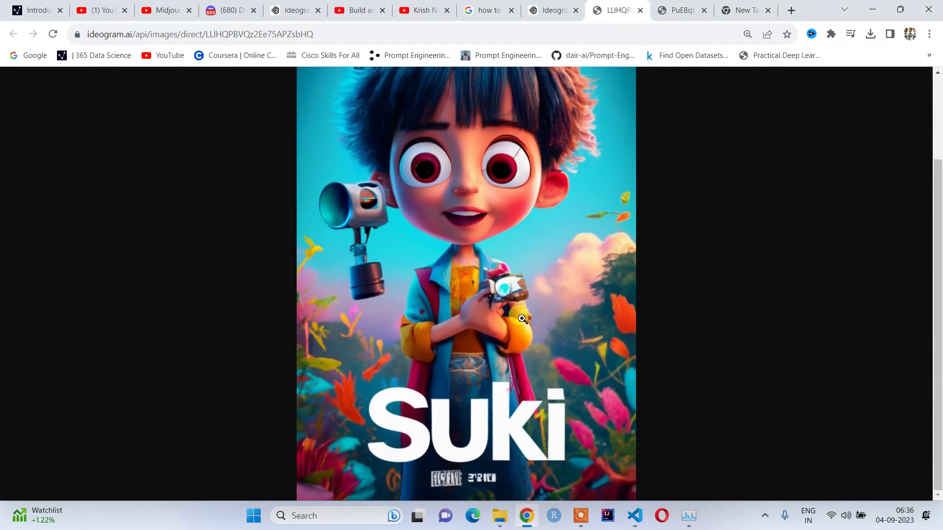
scroll(520, 319, "up", 2)
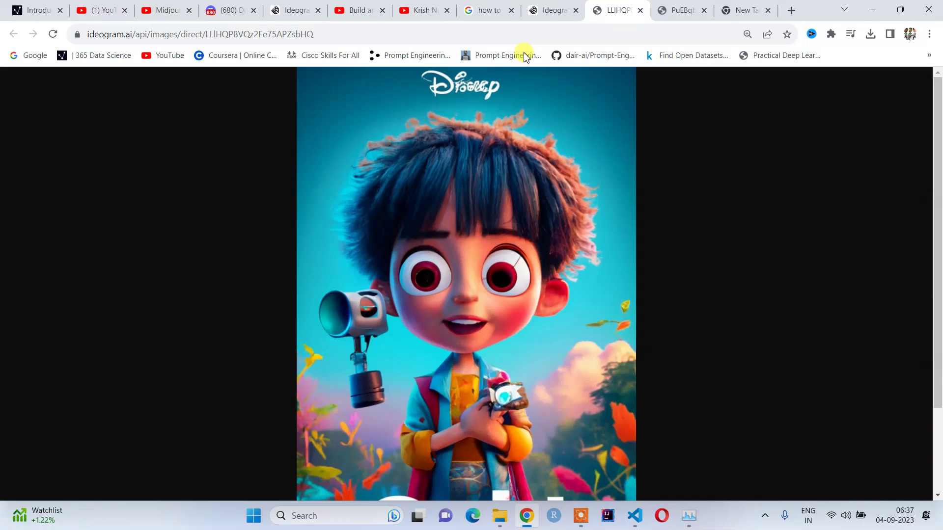
left_click(537, 13)
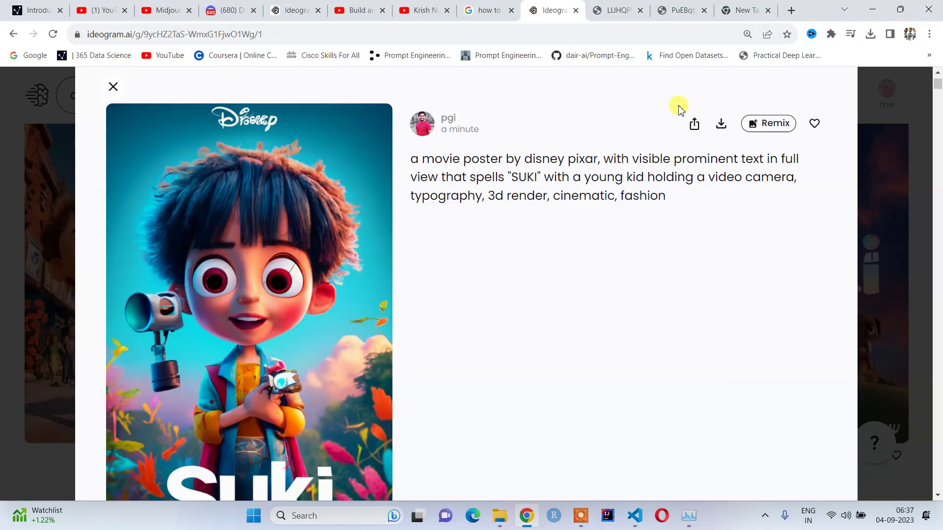
left_click(112, 88)
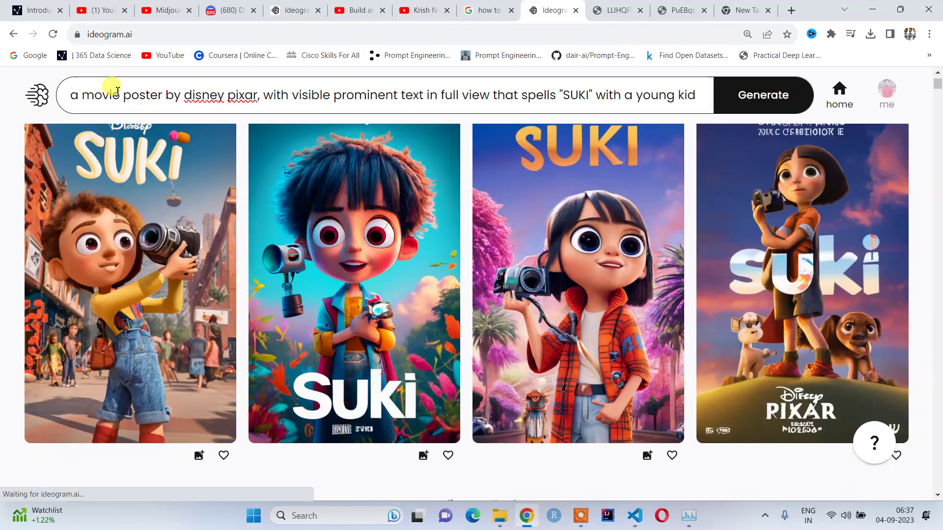
View the third SUKI poster, the plaid-jacket girl, full-size, then return to the results
left_click(560, 245)
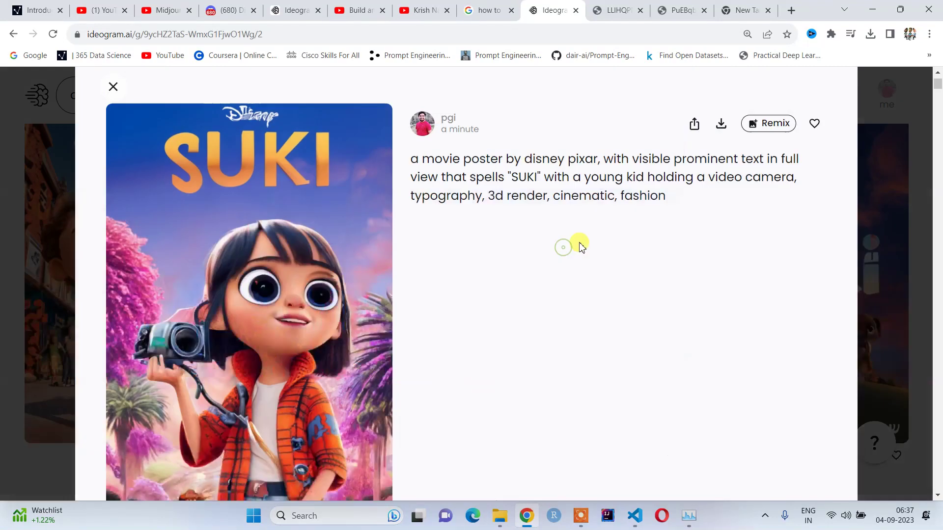
left_click(323, 245)
scroll(483, 311, "down", 2)
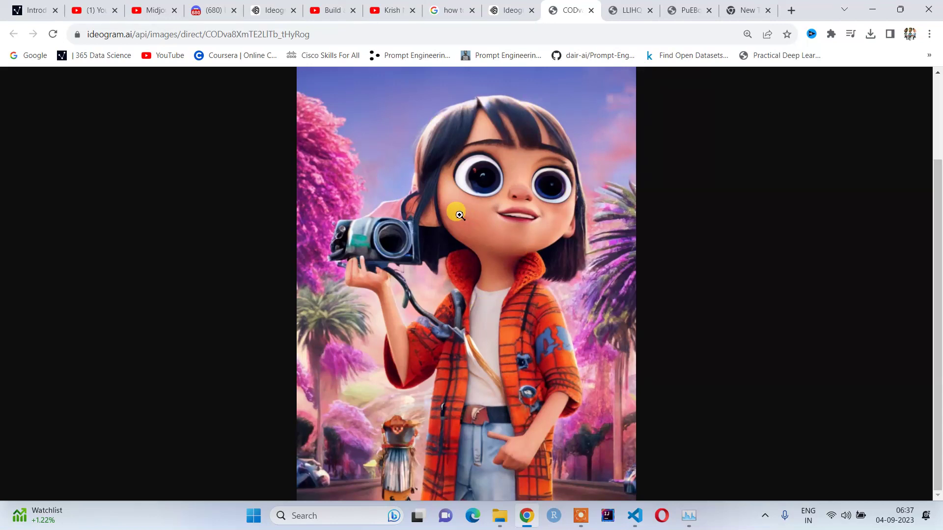
scroll(504, 384, "up", 2)
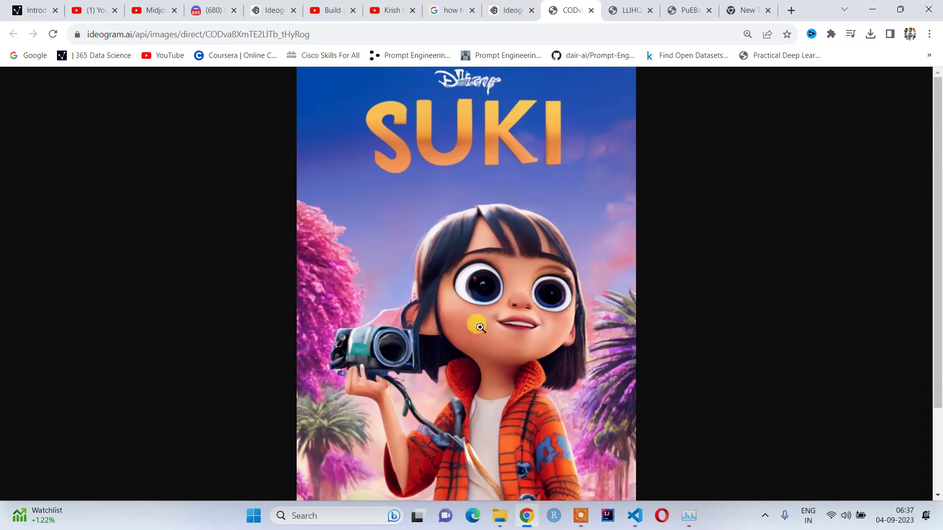
left_click(508, 11)
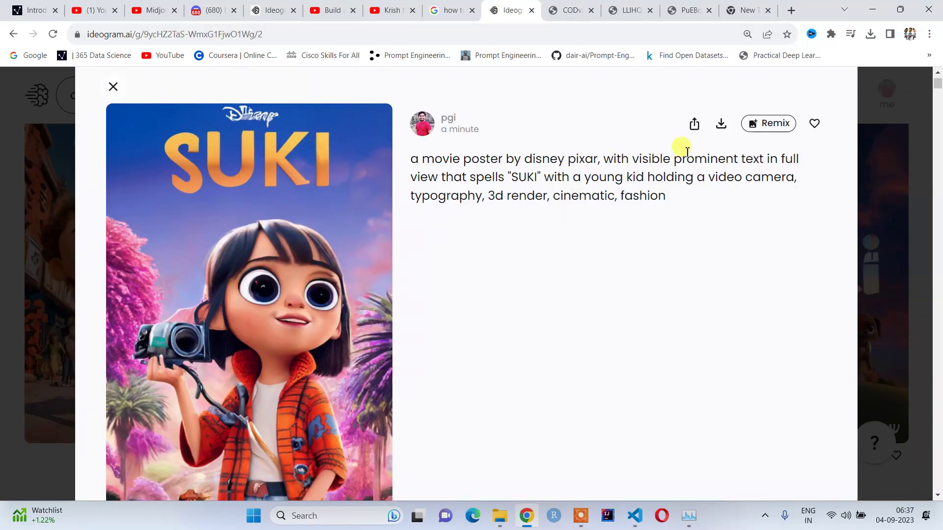
left_click(112, 87)
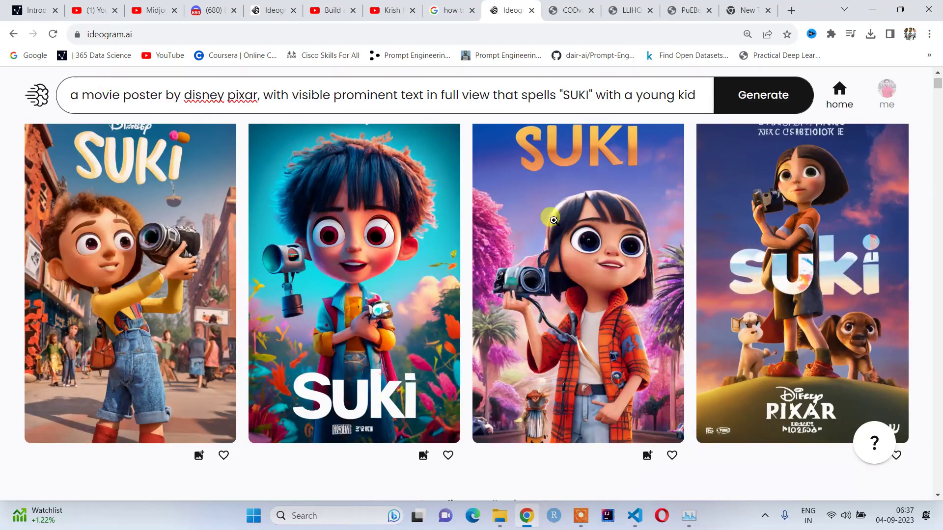